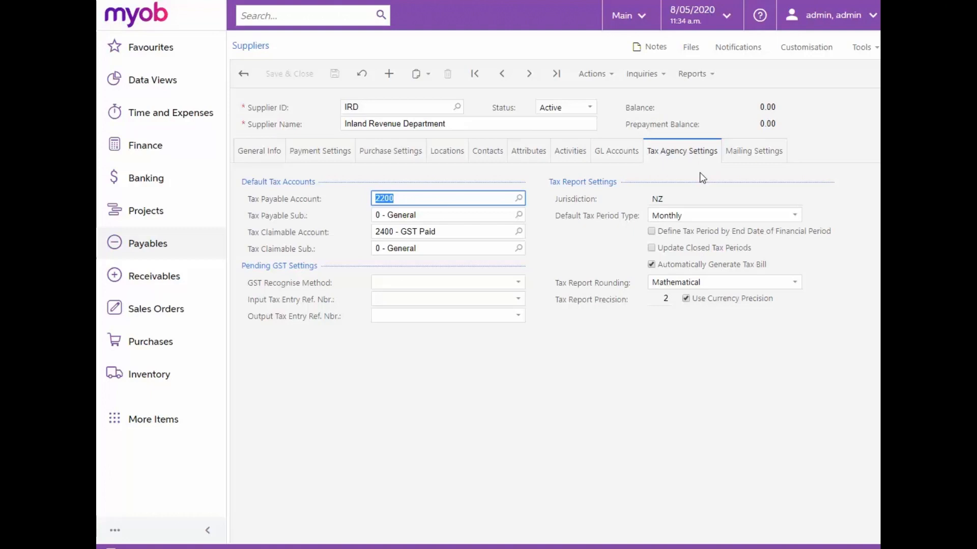
- Review the default tax period type choices and toggle the Define Tax Period by End Date and Update Closed Tax Periods options
{"action": "left_click", "coordinate": [796, 217]}
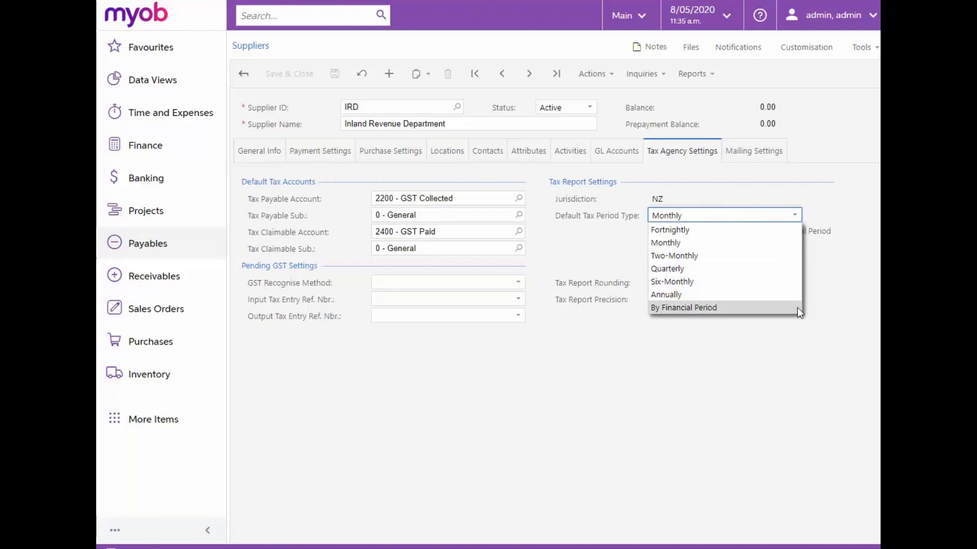
{"action": "left_click", "coordinate": [815, 212]}
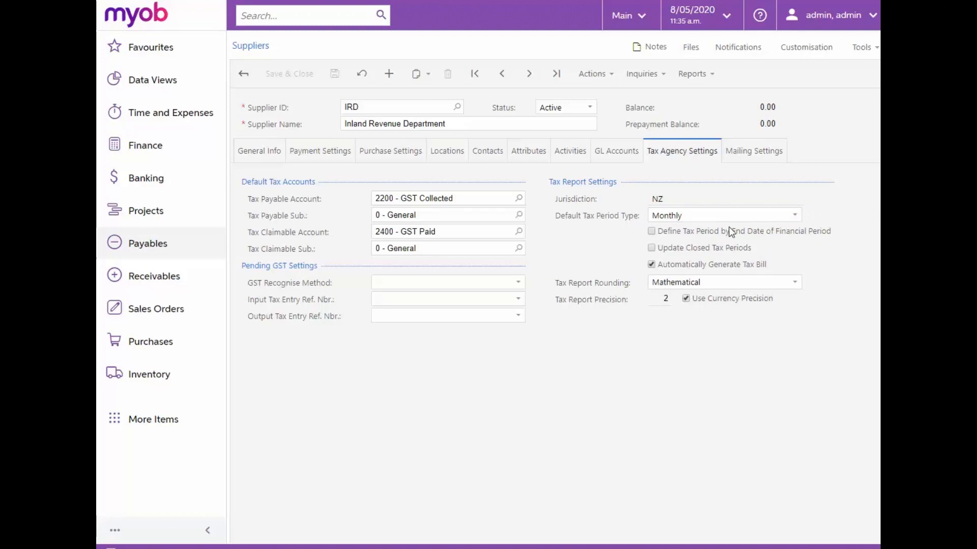
{"action": "left_click", "coordinate": [652, 231]}
{"action": "left_click", "coordinate": [651, 248]}
- Open the Prepare Tax Report form from the Taxes workspace
{"action": "left_click", "coordinate": [158, 425]}
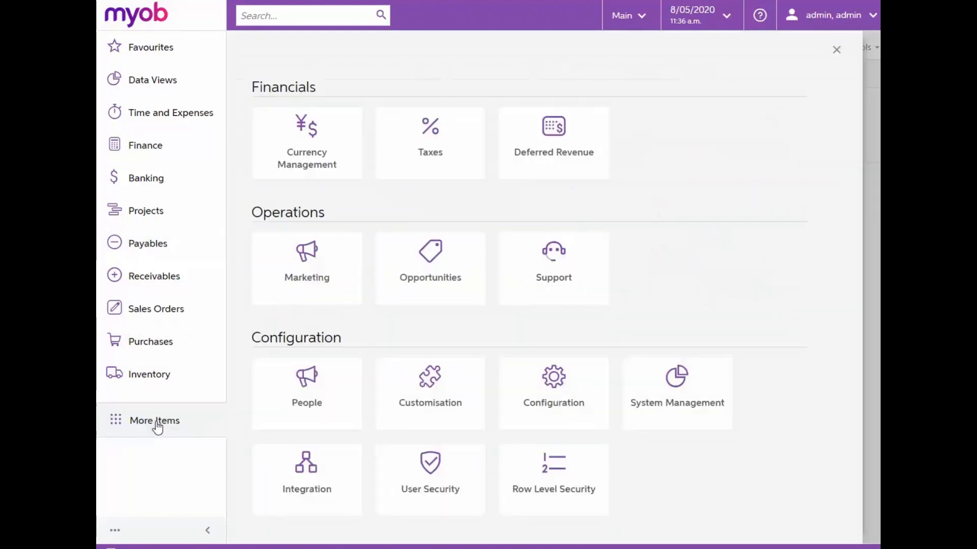
{"action": "left_click", "coordinate": [412, 176]}
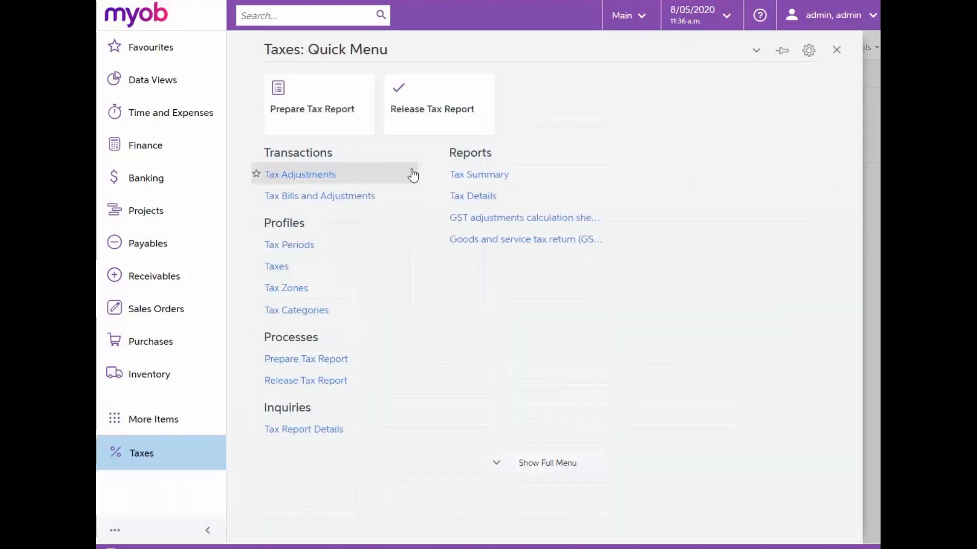
{"action": "right_click", "coordinate": [333, 363]}
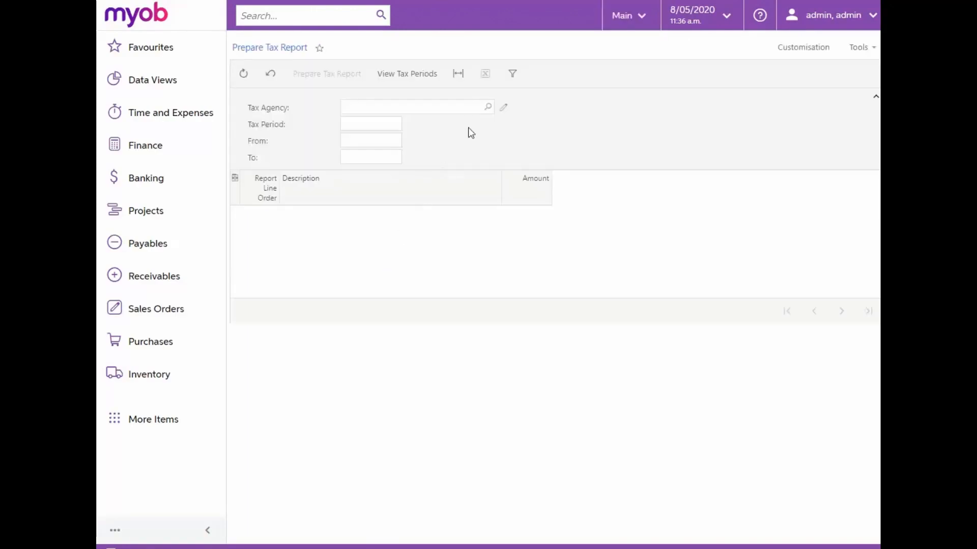
- Select IRD as the tax agency and prepare the tax report
{"action": "left_click", "coordinate": [487, 106]}
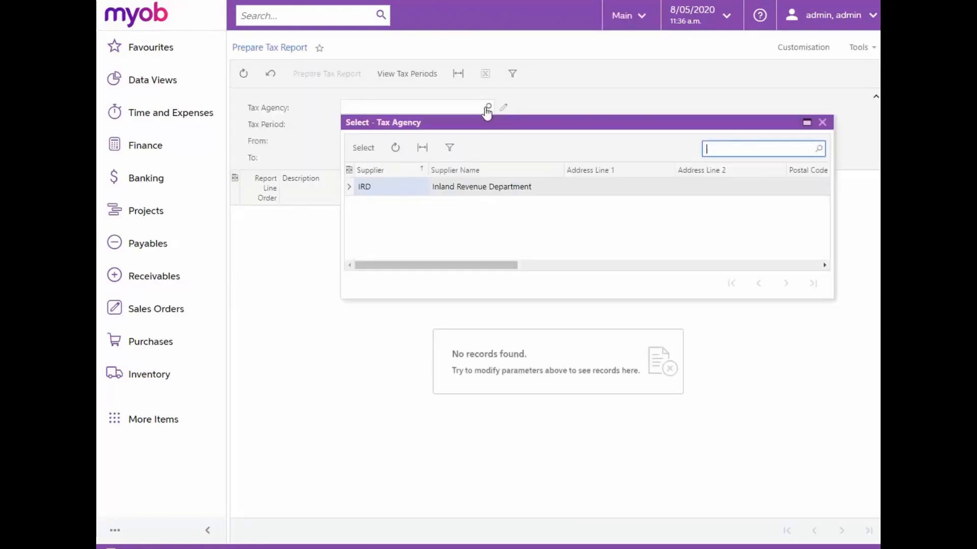
{"action": "double_click", "coordinate": [458, 186]}
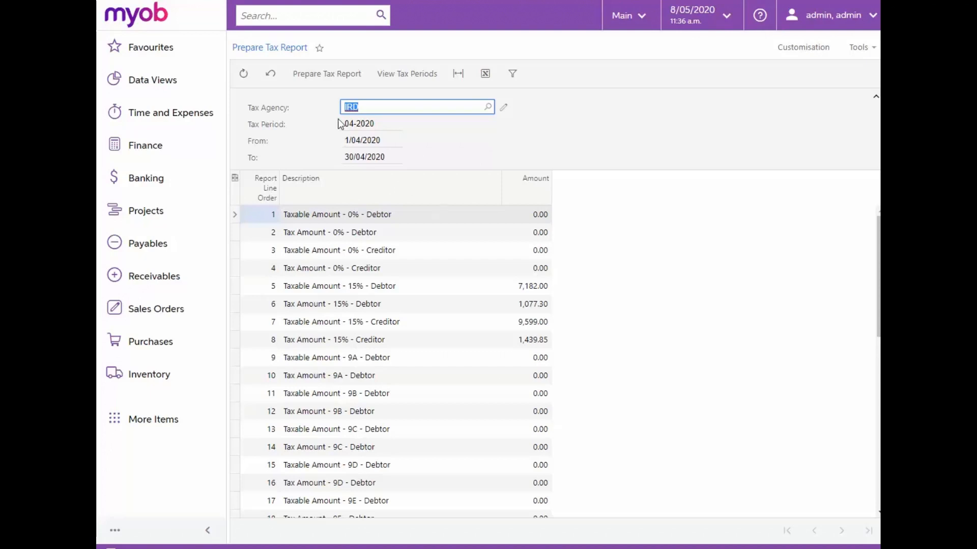
{"action": "left_click", "coordinate": [349, 75]}
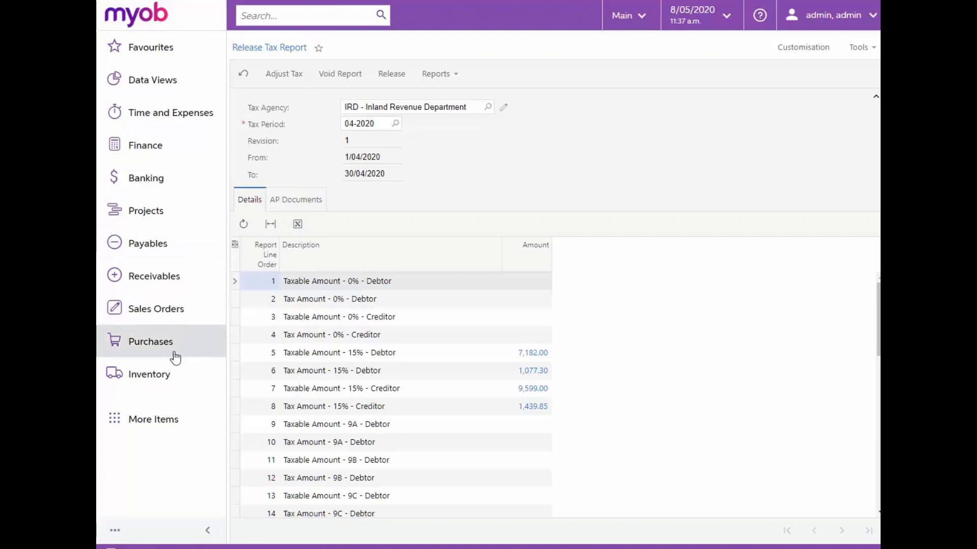
- Run the Tax Summary report for tax agency IRD and tax period 04-2020
{"action": "left_click", "coordinate": [195, 420]}
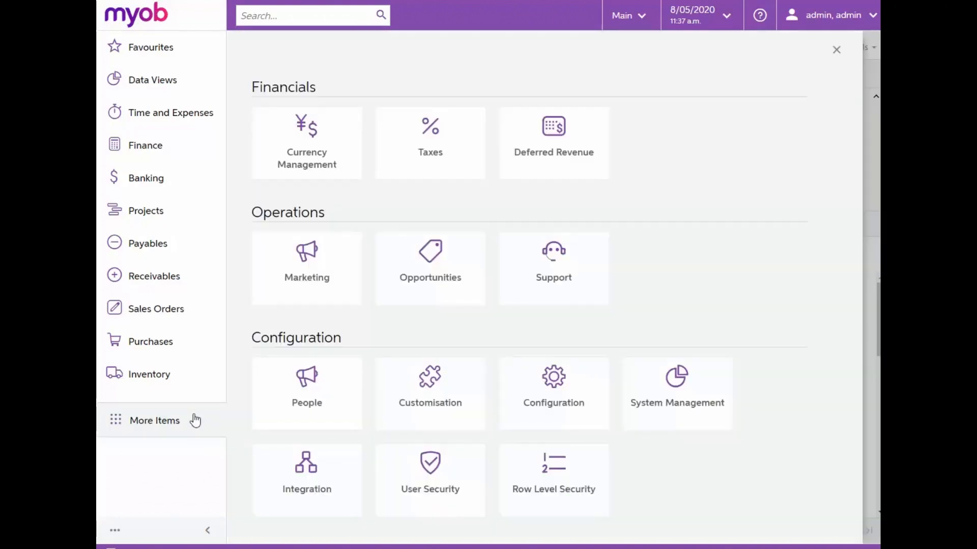
{"action": "left_click", "coordinate": [460, 174]}
{"action": "left_click", "coordinate": [499, 177]}
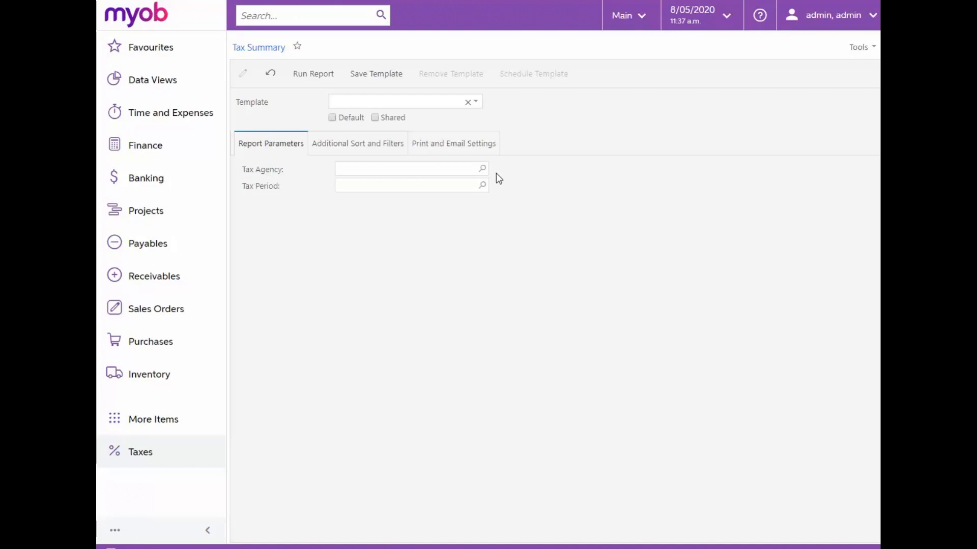
{"action": "left_click", "coordinate": [482, 168]}
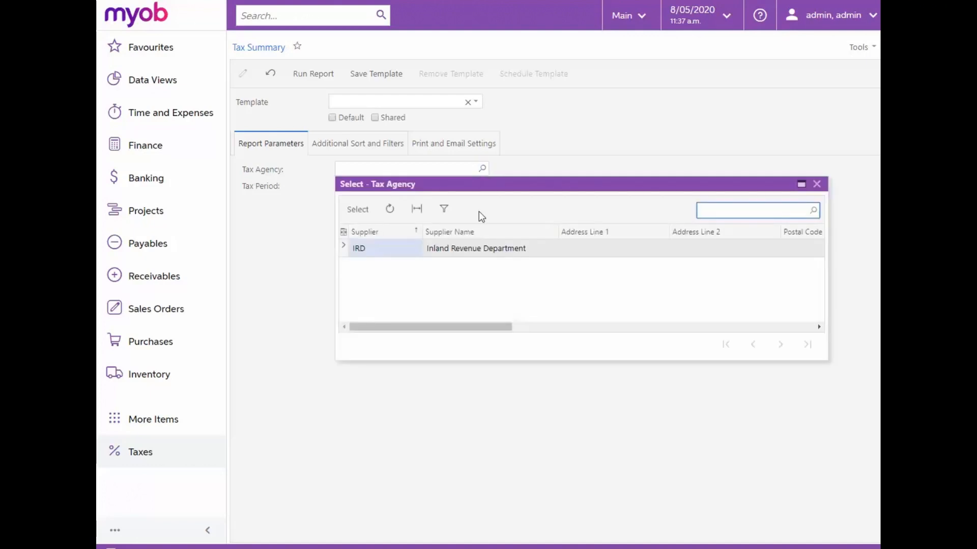
{"action": "double_click", "coordinate": [471, 251]}
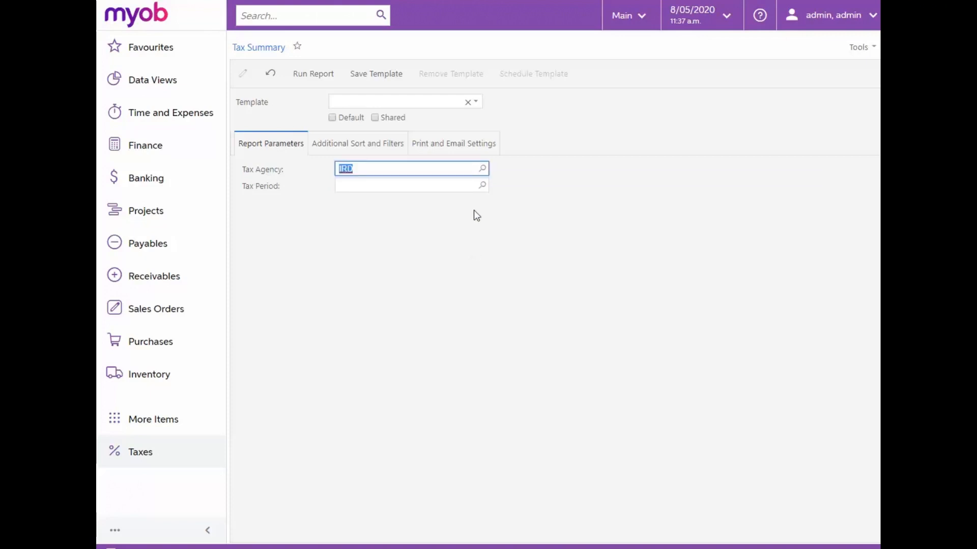
{"action": "left_click", "coordinate": [483, 185]}
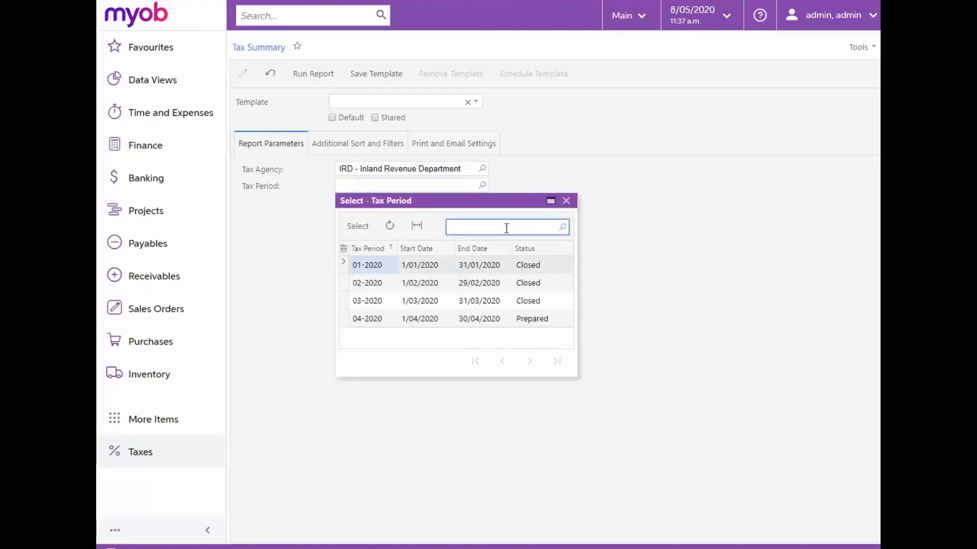
{"action": "left_click", "coordinate": [539, 320]}
{"action": "double_click", "coordinate": [539, 320]}
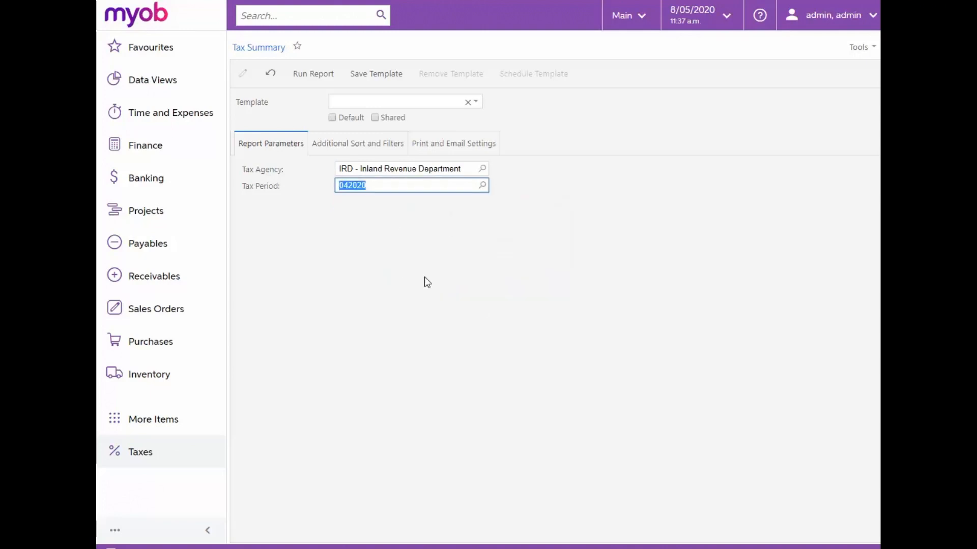
{"action": "left_click", "coordinate": [313, 74]}
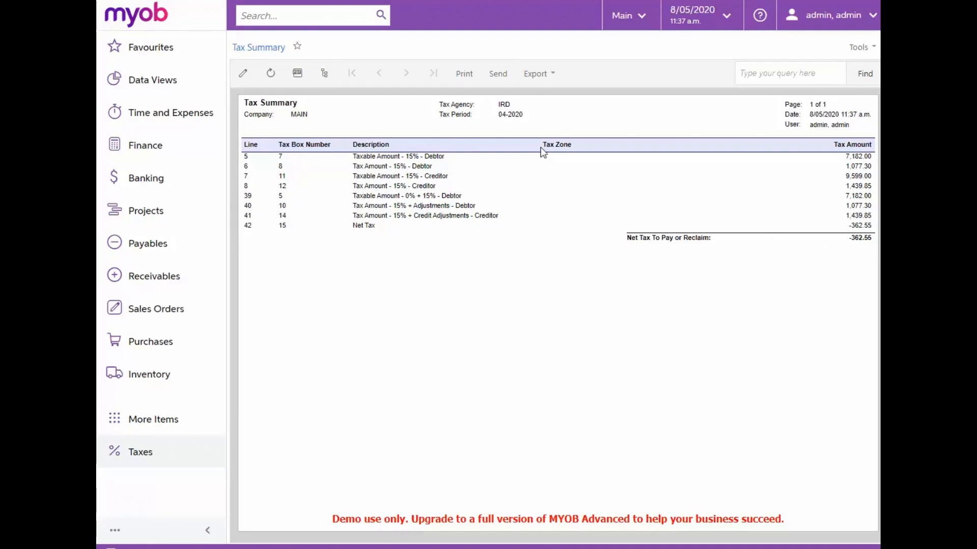
- Run the Tax Details report for tax agency IRD and period 04-2020 and jump to its last page
{"action": "left_click", "coordinate": [243, 73]}
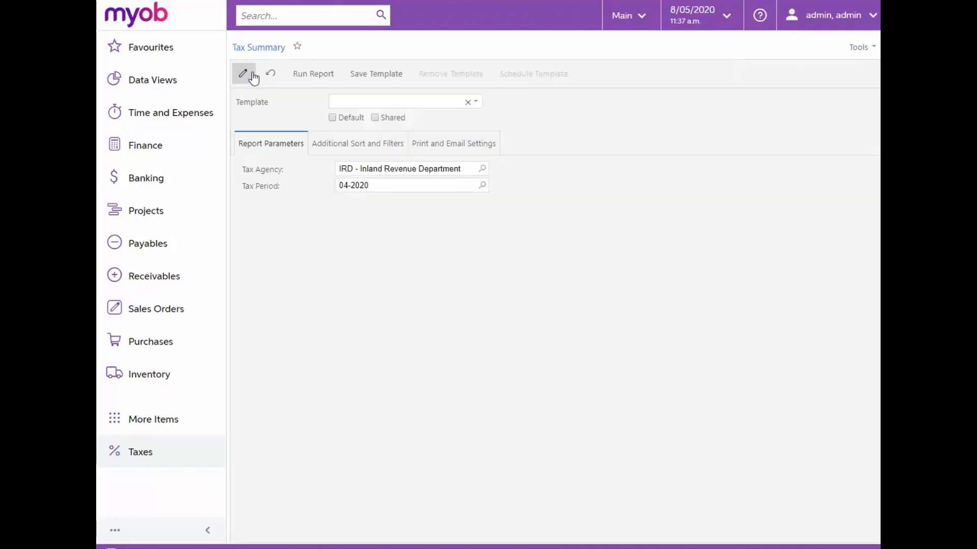
{"action": "left_click", "coordinate": [152, 454]}
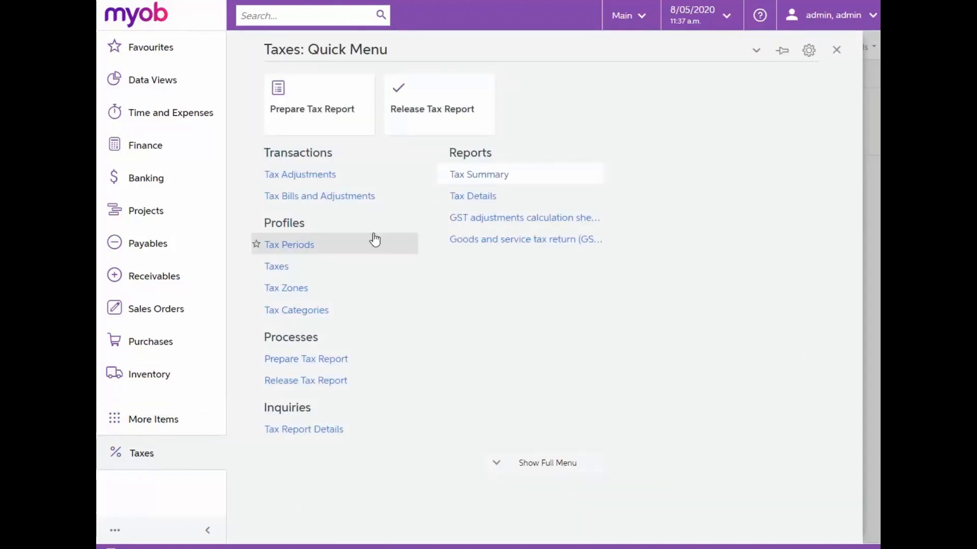
{"action": "left_click", "coordinate": [490, 199]}
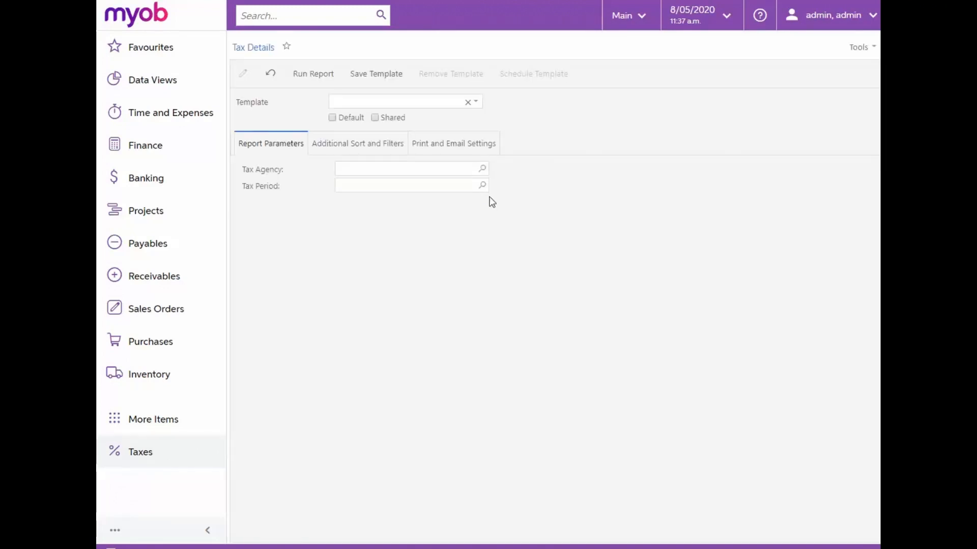
{"action": "left_click", "coordinate": [482, 168]}
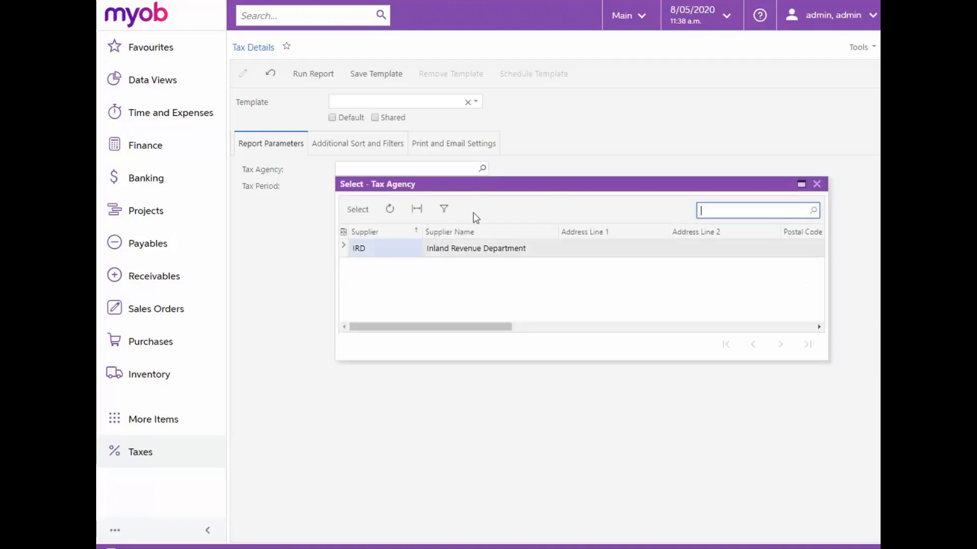
{"action": "double_click", "coordinate": [480, 249]}
{"action": "left_click", "coordinate": [478, 186]}
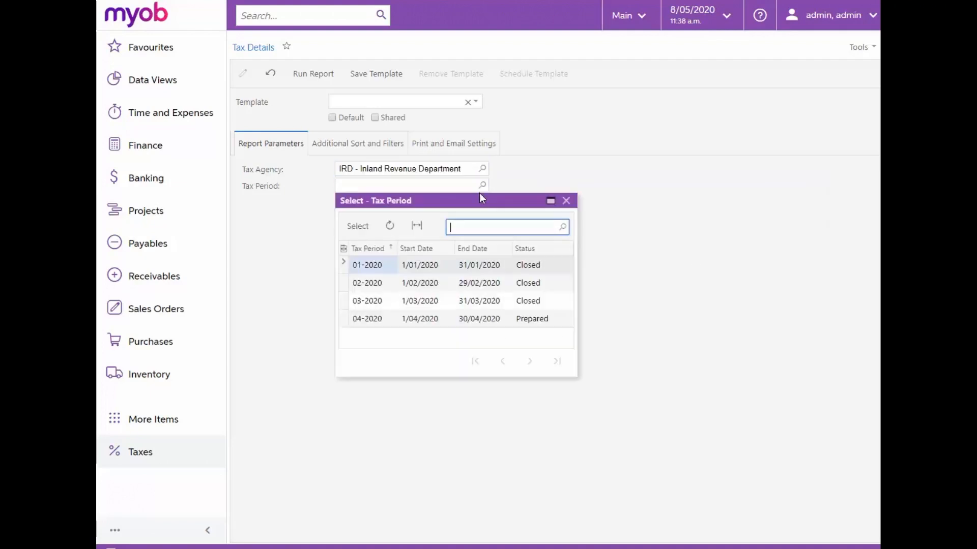
{"action": "double_click", "coordinate": [469, 319]}
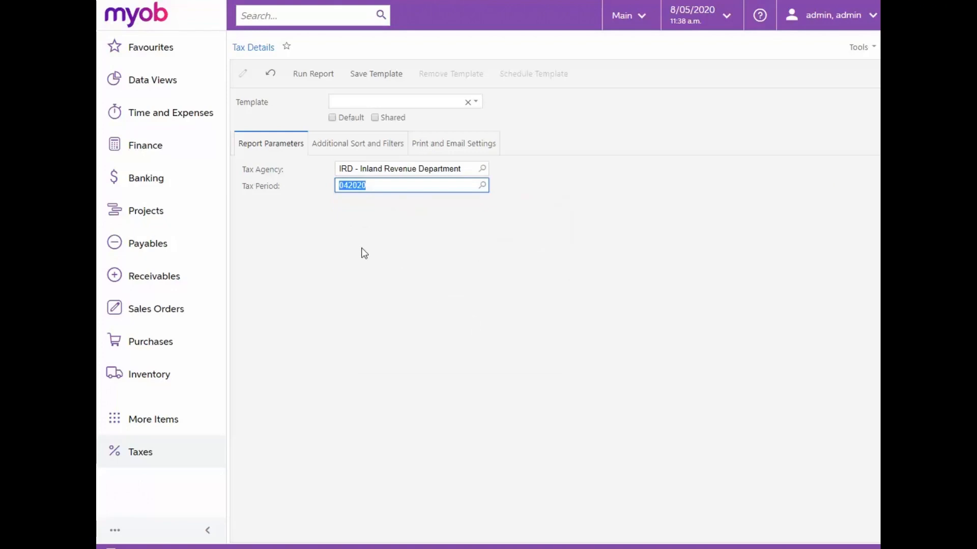
{"action": "left_click", "coordinate": [312, 76]}
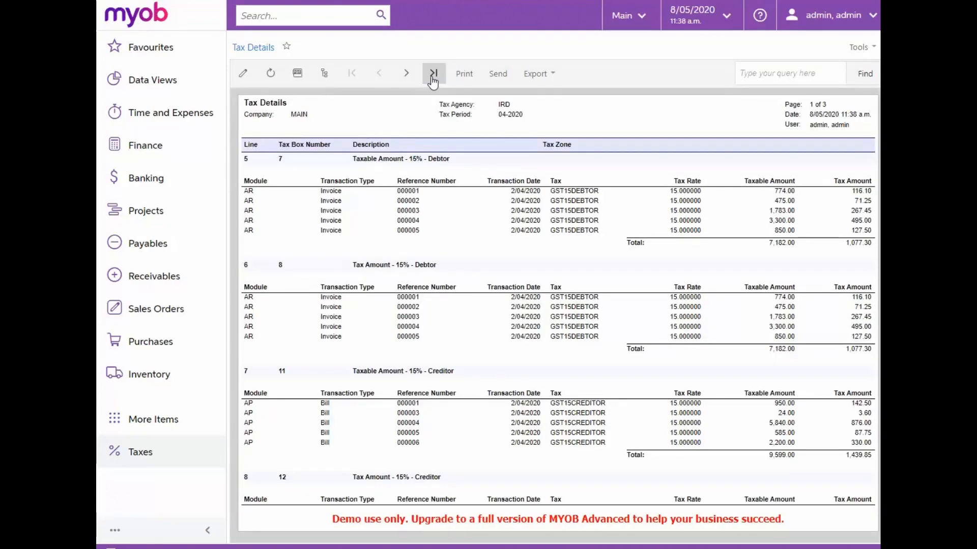
{"action": "left_click", "coordinate": [432, 76]}
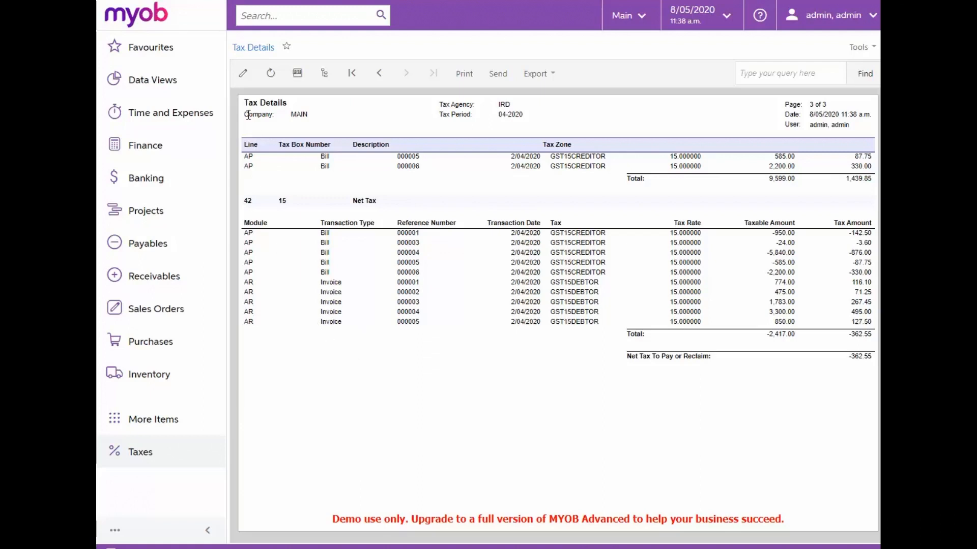
- Open Release Tax Report and release the 04-2020 tax report for IRD
{"action": "left_click", "coordinate": [243, 75]}
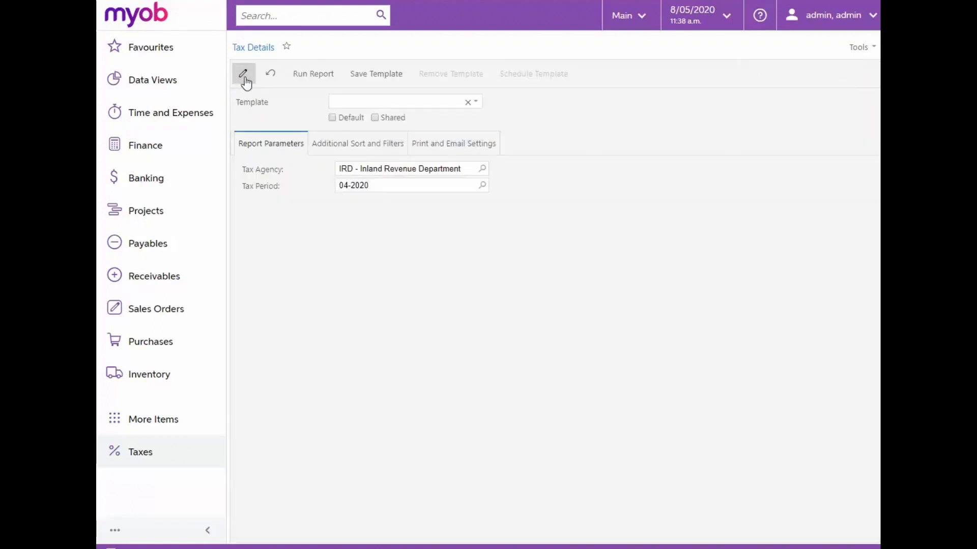
{"action": "left_click", "coordinate": [151, 459]}
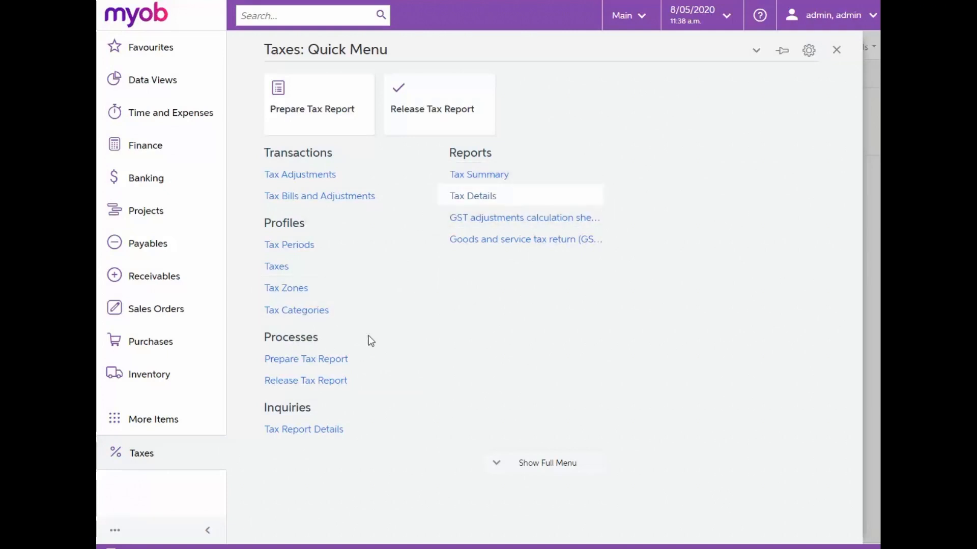
{"action": "left_click", "coordinate": [353, 388]}
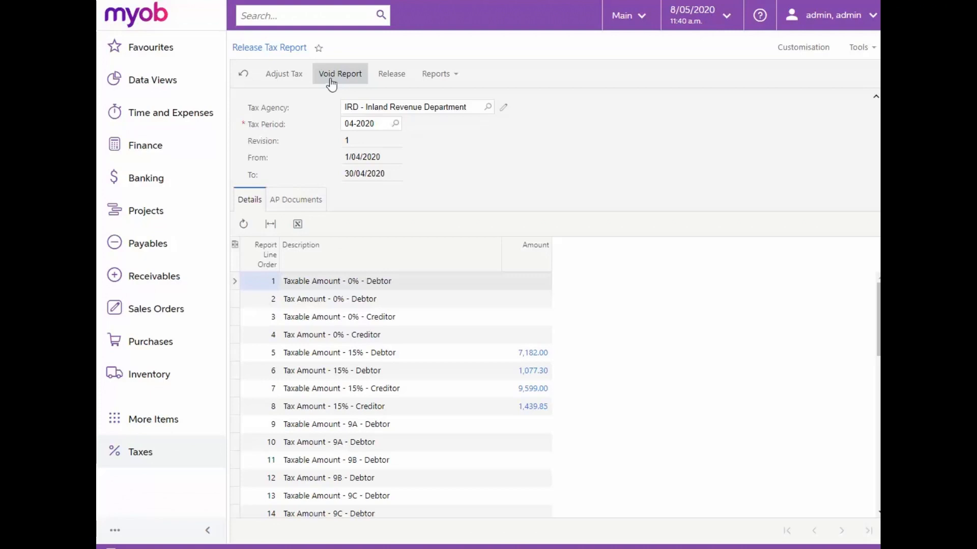
{"action": "left_click", "coordinate": [328, 1]}
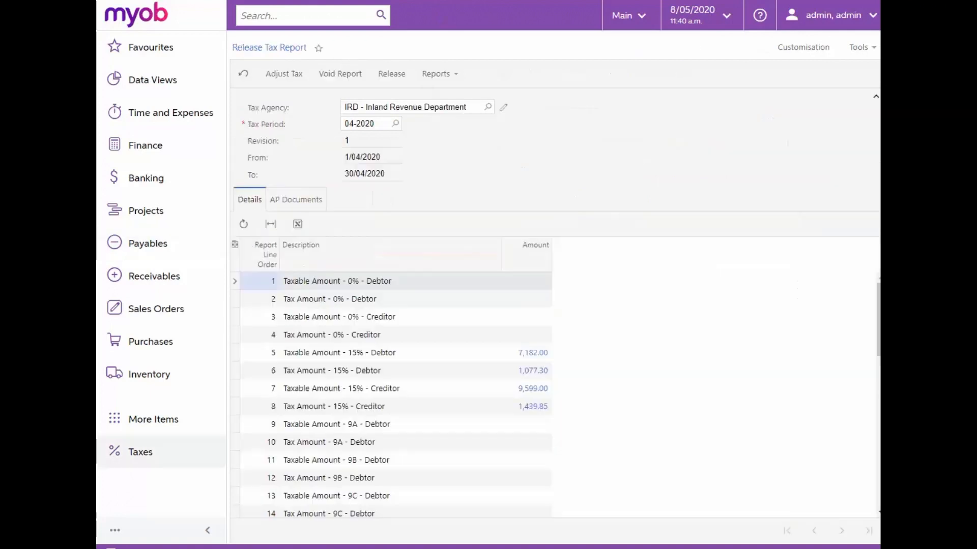
{"action": "left_click", "coordinate": [391, 74]}
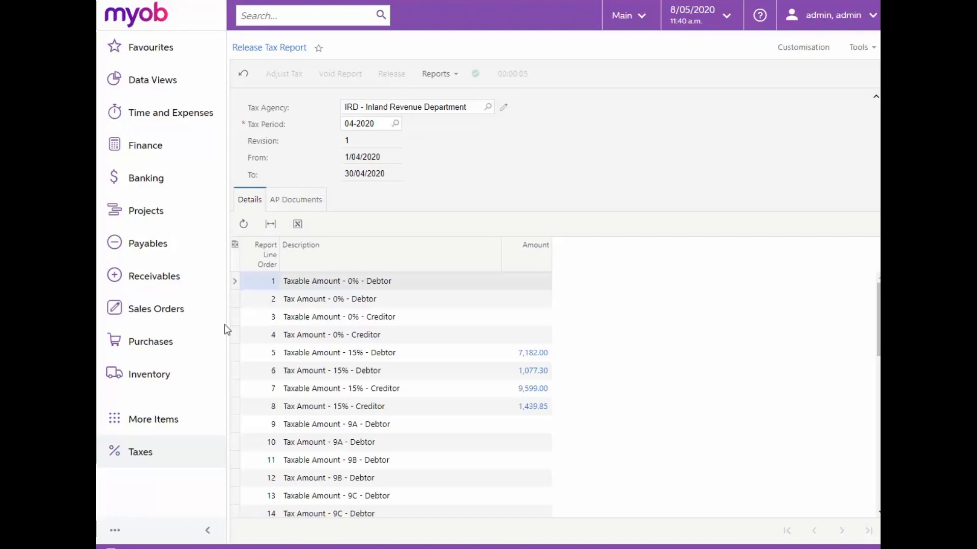
- Run the Goods and services tax return (GST101A) report for IRD and period 04-2020 and scroll through it
{"action": "left_click", "coordinate": [150, 457]}
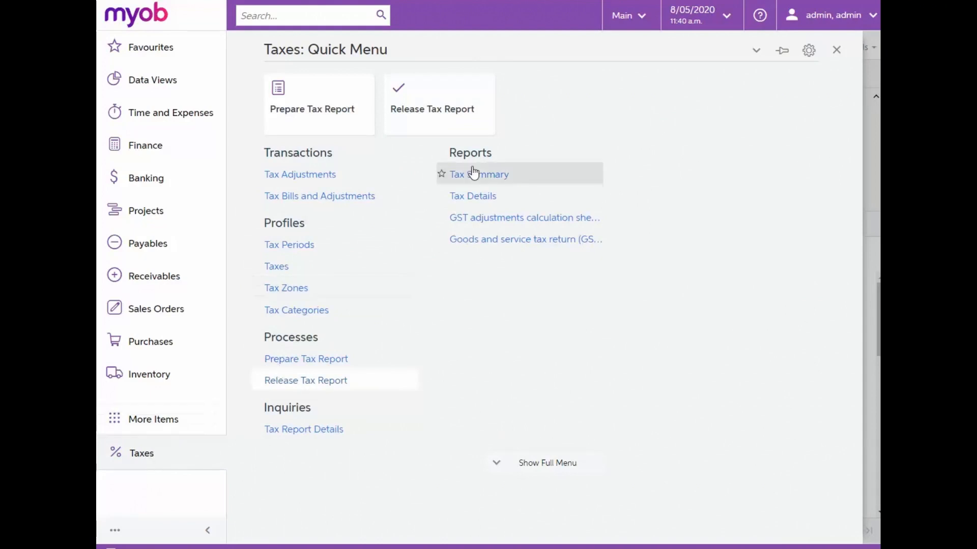
{"action": "left_click", "coordinate": [494, 239]}
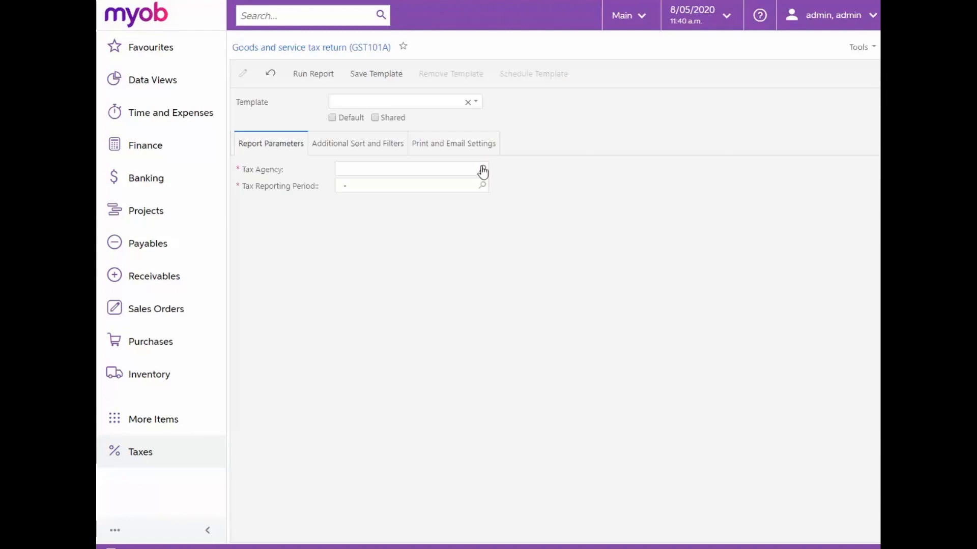
{"action": "left_click", "coordinate": [482, 168]}
{"action": "double_click", "coordinate": [481, 250]}
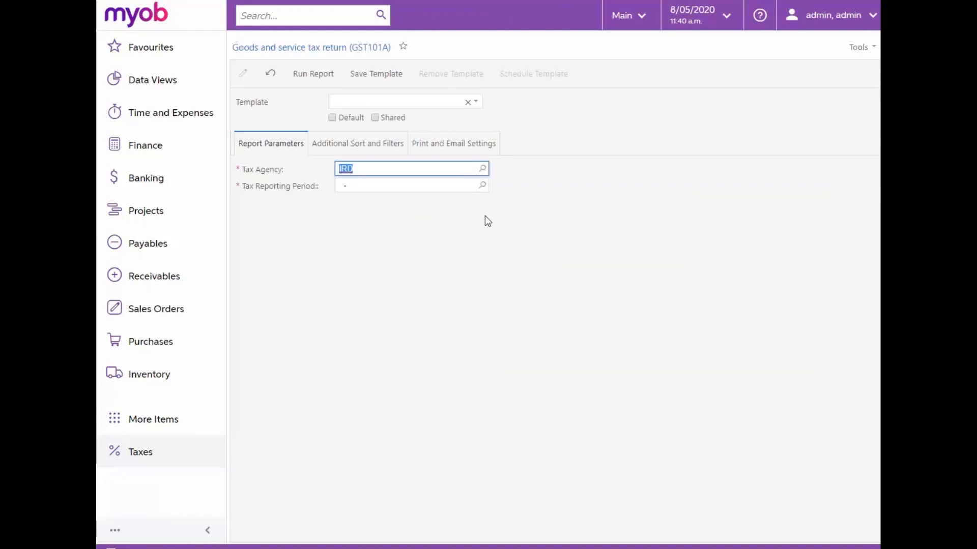
{"action": "left_click", "coordinate": [482, 186]}
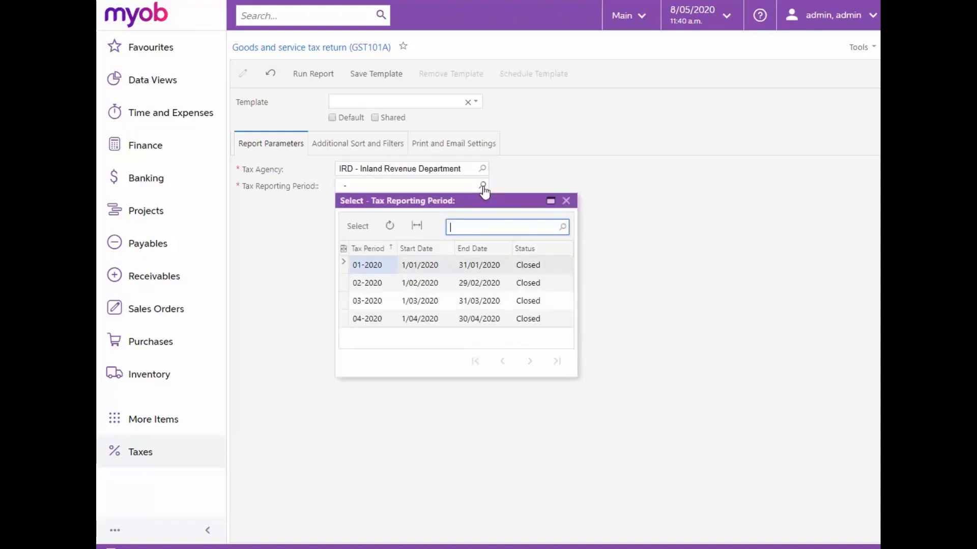
{"action": "double_click", "coordinate": [484, 318]}
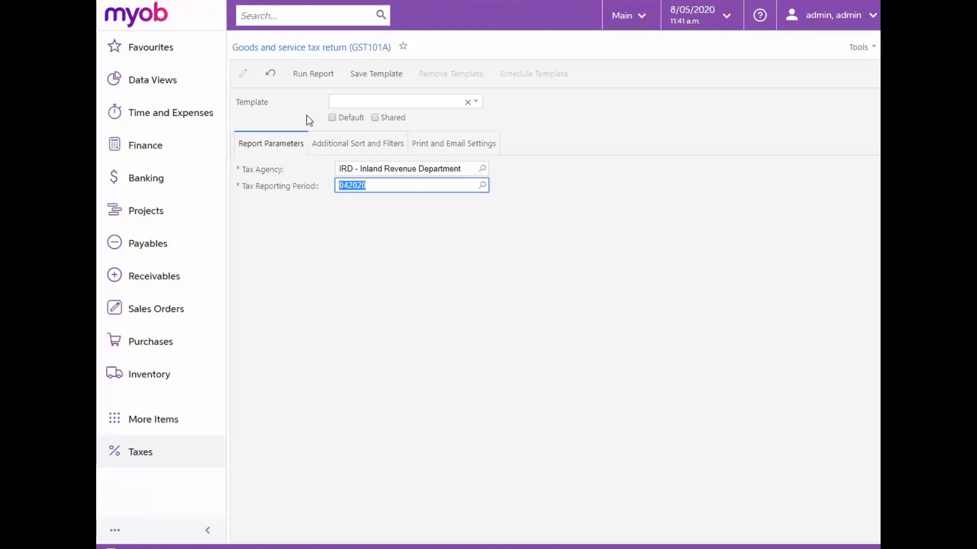
{"action": "left_click", "coordinate": [315, 75]}
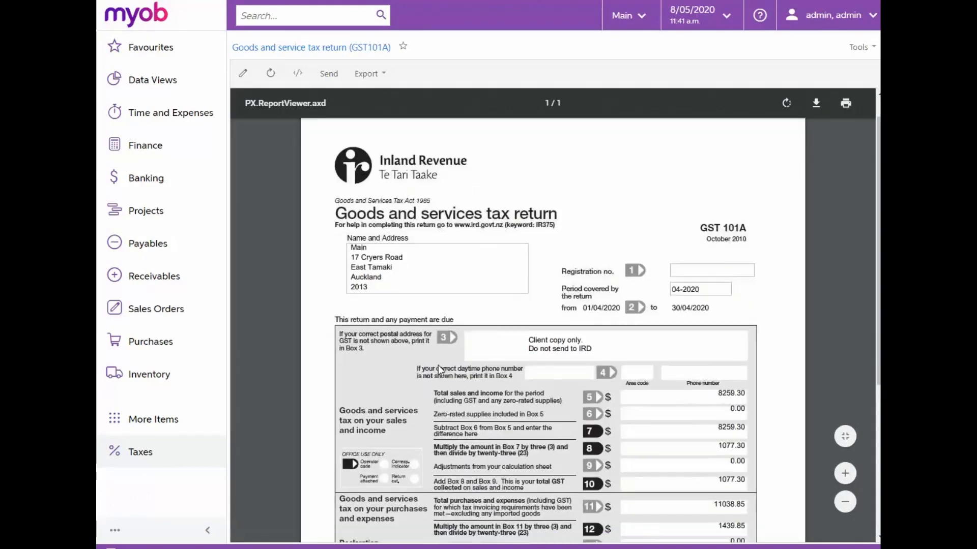
{"action": "scroll", "coordinate": [438, 365], "scroll_direction": "down", "scroll_amount": 5}
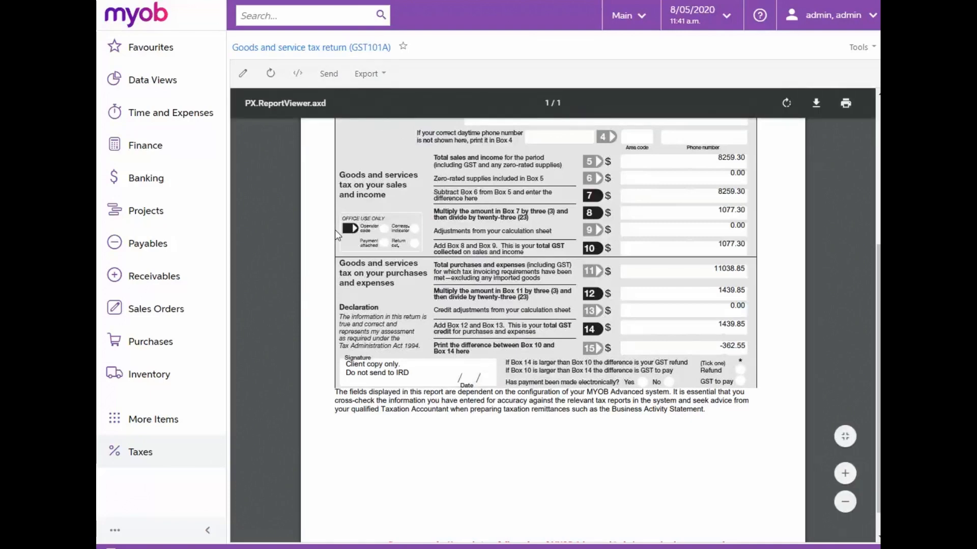
- Open the Inland Revenue Department debit adjustment 000007 from the Payables Bills and Adjustments list
{"action": "scroll", "coordinate": [371, 485], "scroll_direction": "up", "scroll_amount": 3}
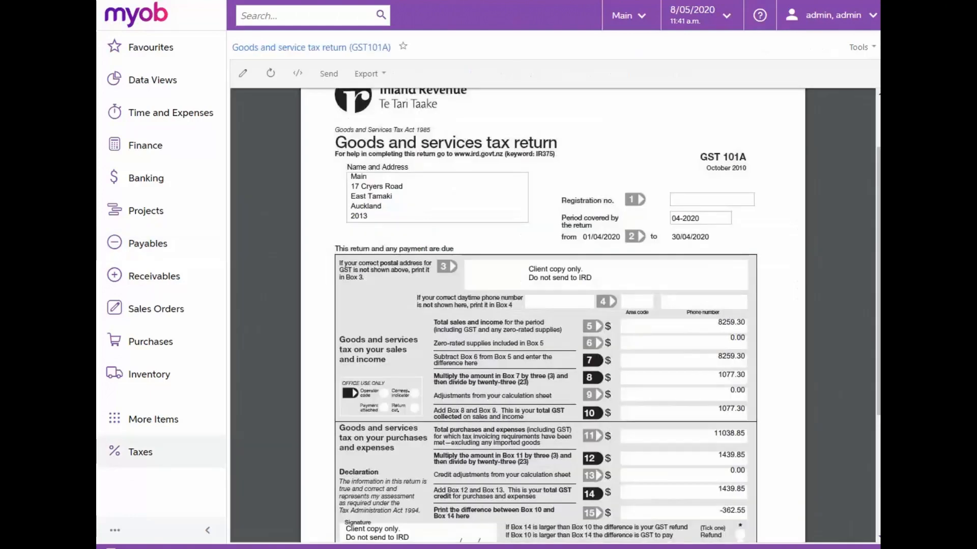
{"action": "left_click", "coordinate": [244, 74]}
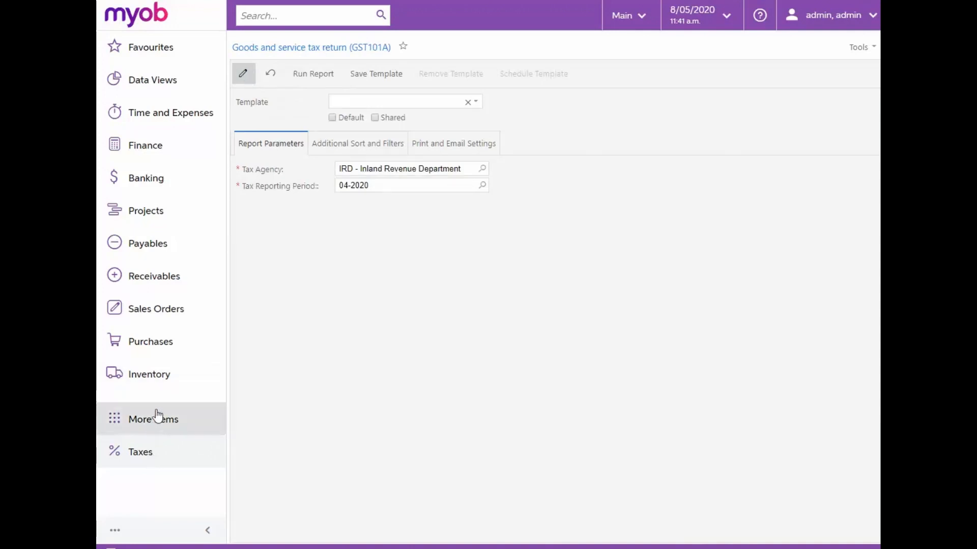
{"action": "left_click", "coordinate": [162, 250]}
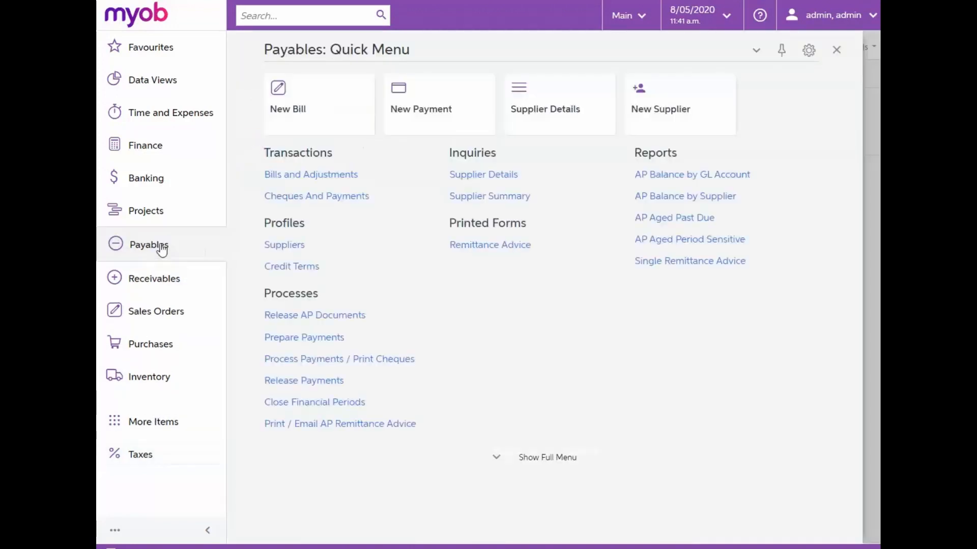
{"action": "left_click", "coordinate": [317, 180]}
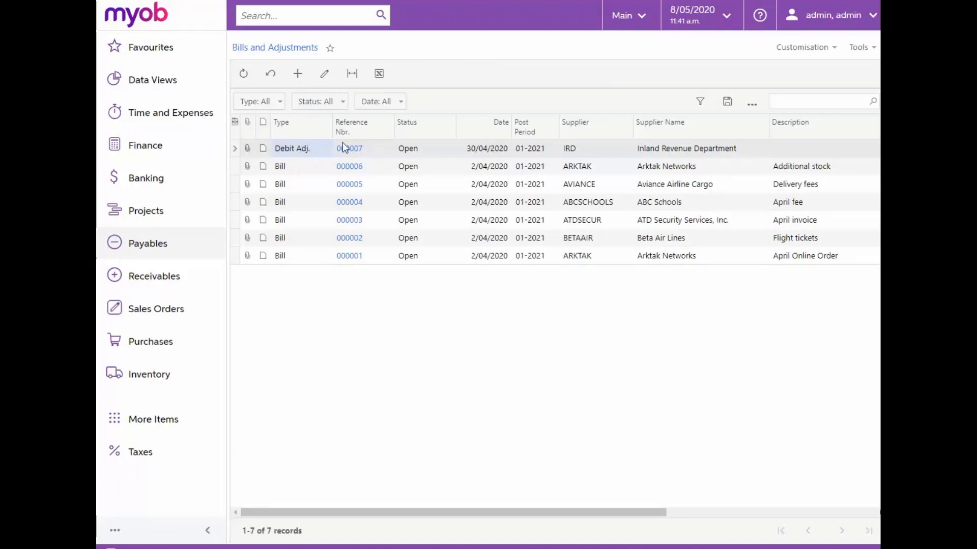
{"action": "left_click", "coordinate": [343, 146]}
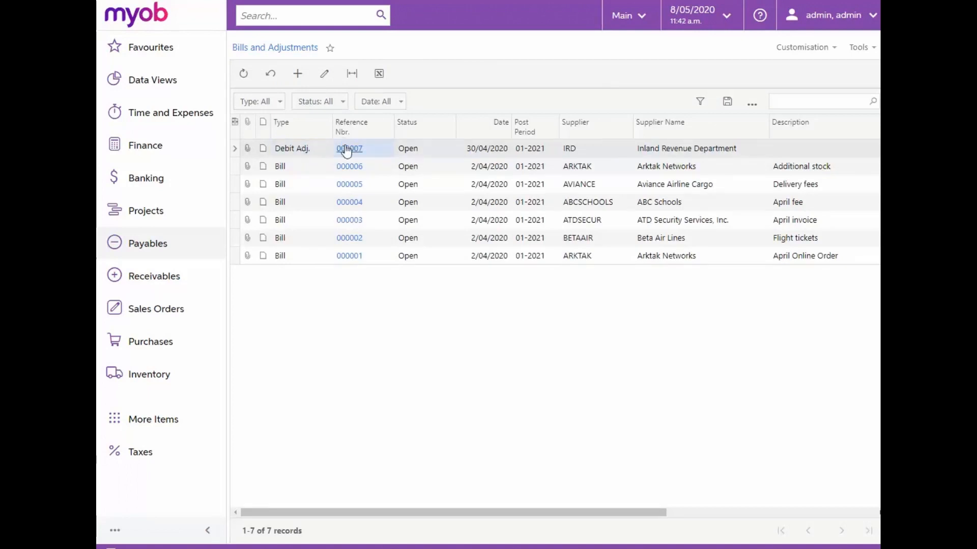
{"action": "left_click", "coordinate": [346, 150]}
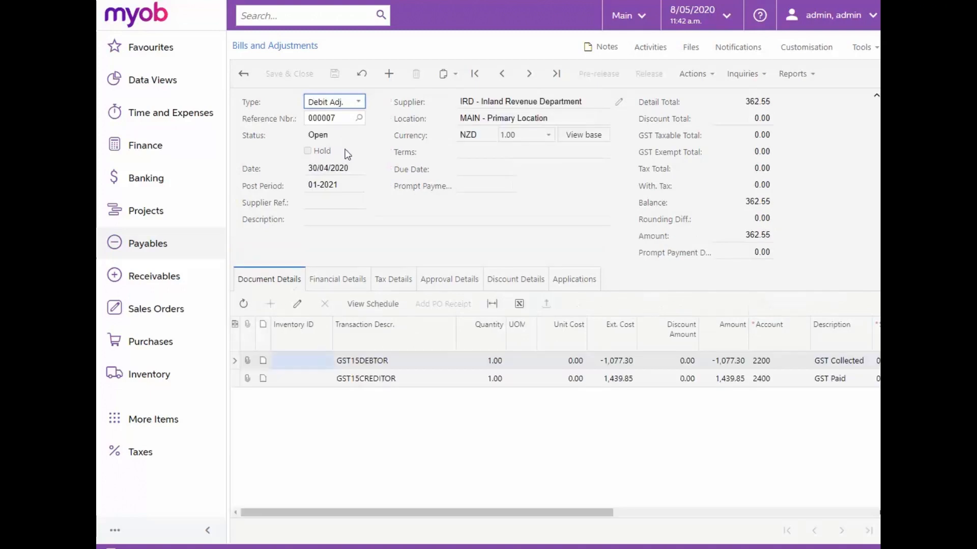
- View the debit adjustment's financial details and open its linked GL batch 000039
{"action": "left_click", "coordinate": [332, 282]}
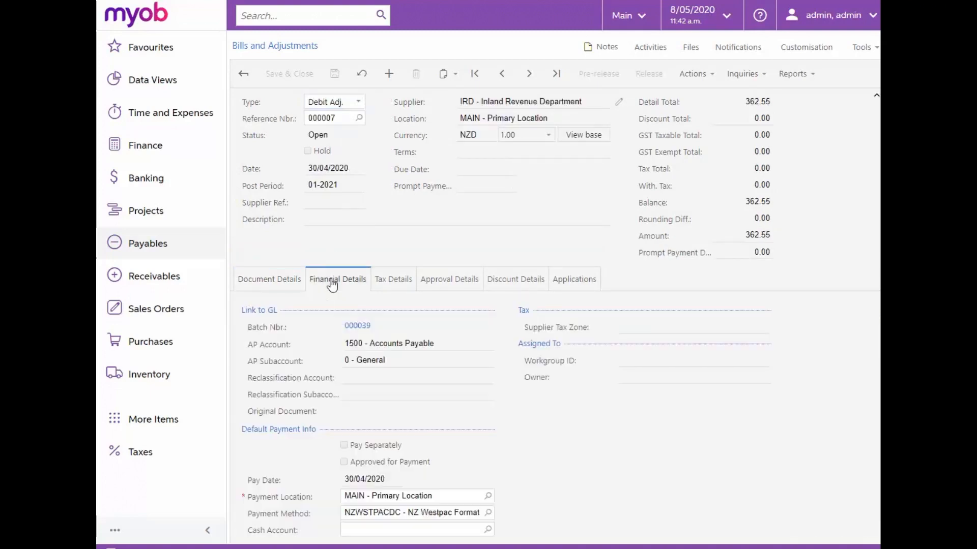
{"action": "left_click", "coordinate": [364, 328]}
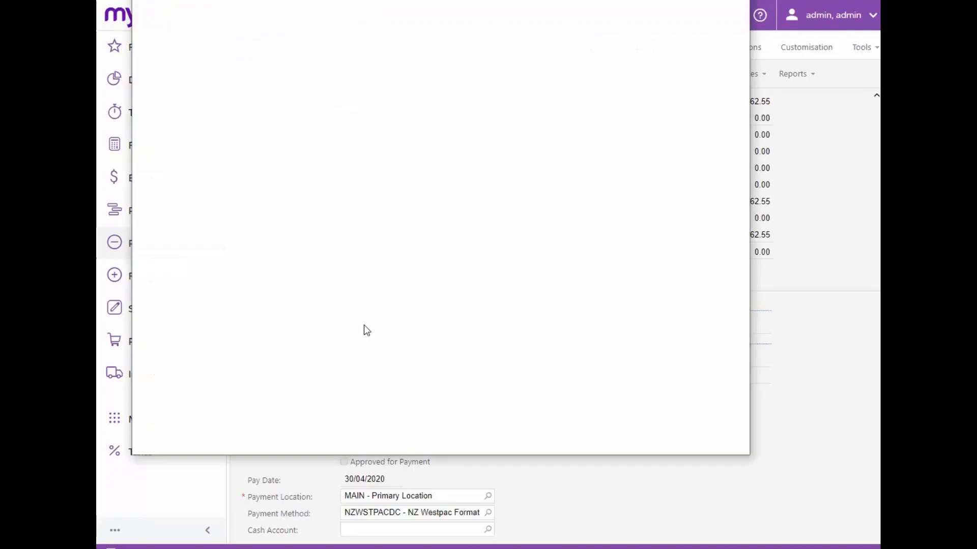